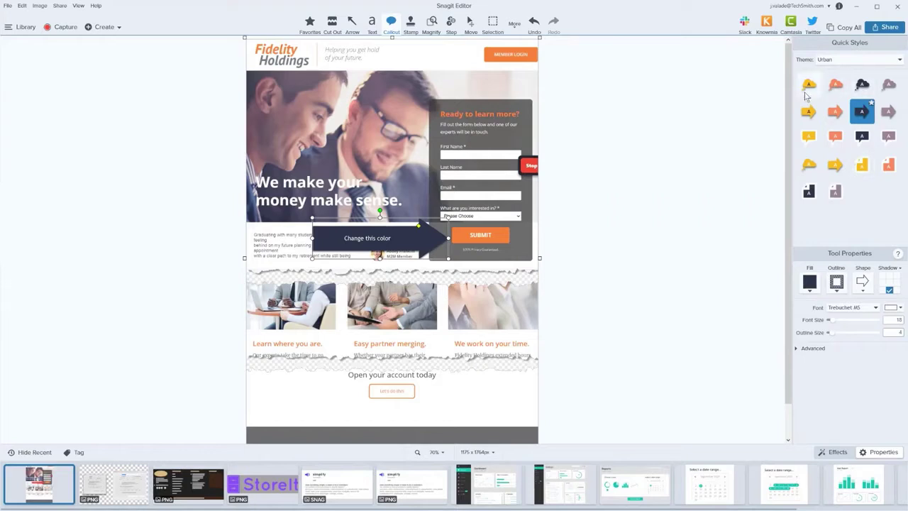
# Switch Quick Styles to the Snagit 2021 Tutorials theme and give the callout the blue arrow style
pyautogui.click(855, 61)
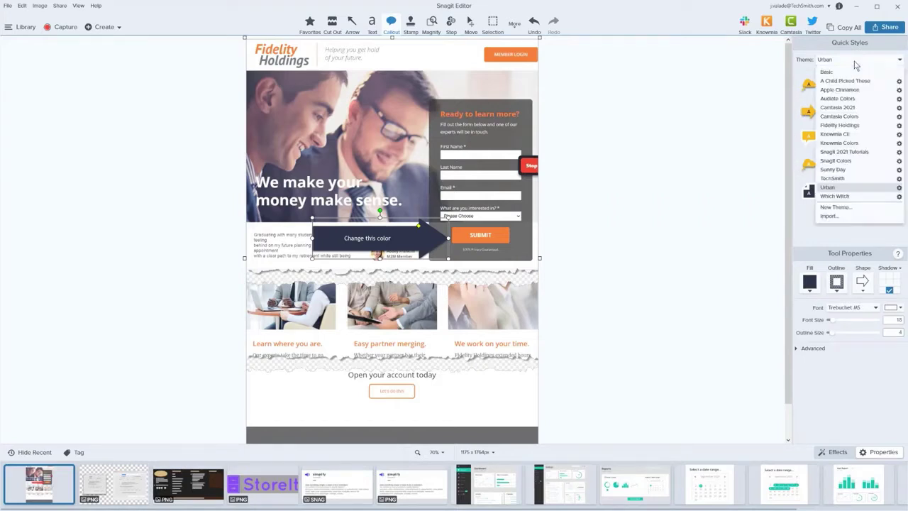
pyautogui.click(841, 152)
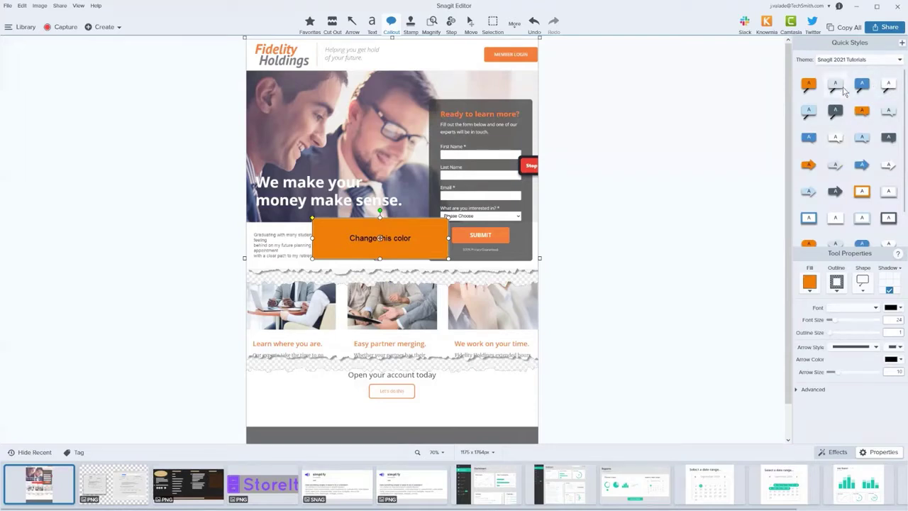
pyautogui.click(862, 166)
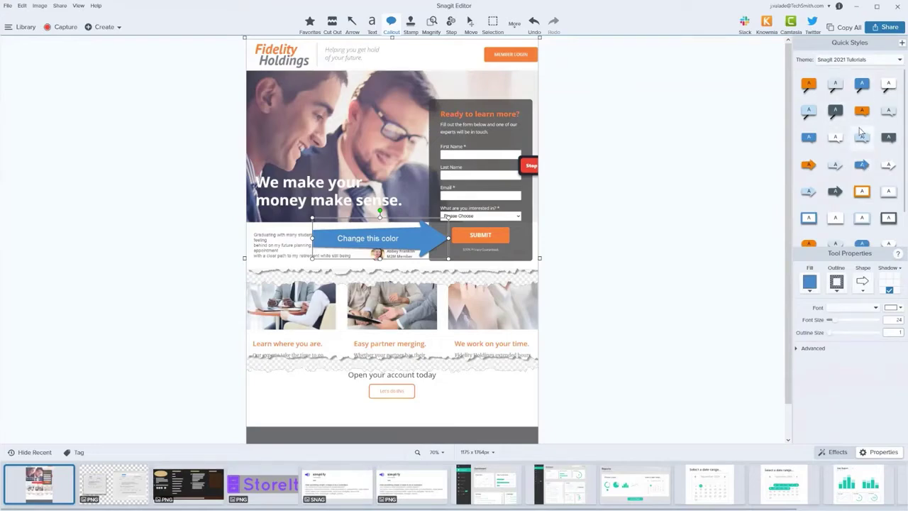
pyautogui.scroll(-3, 308, 494)
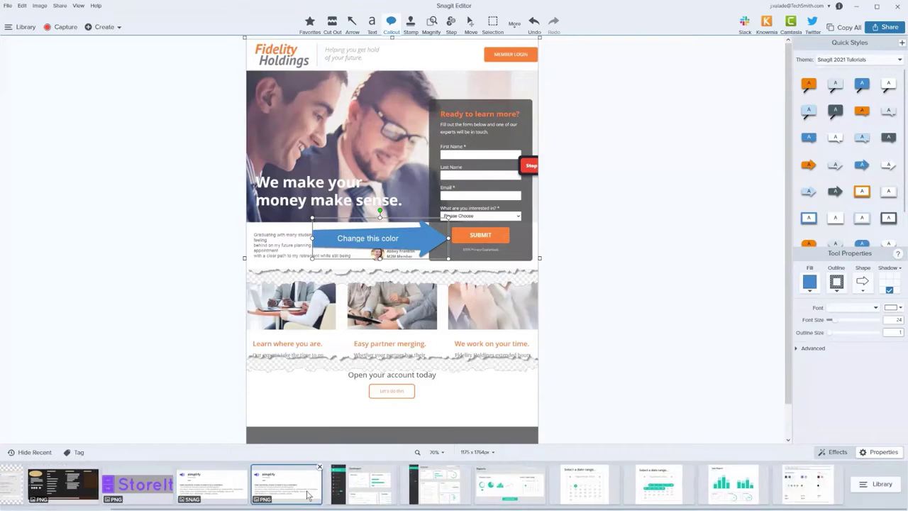
# Open the ACME Brands Style Guide capture from the Recent tray
pyautogui.click(812, 491)
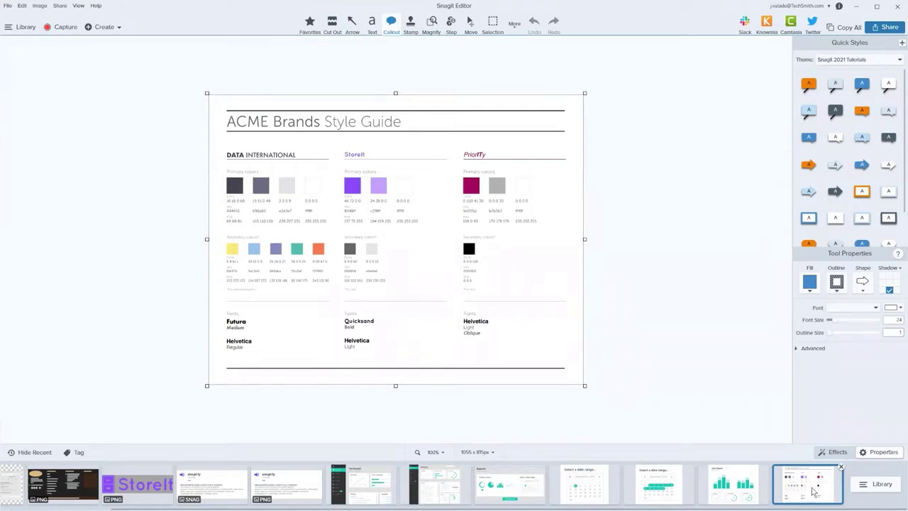
pyautogui.click(850, 61)
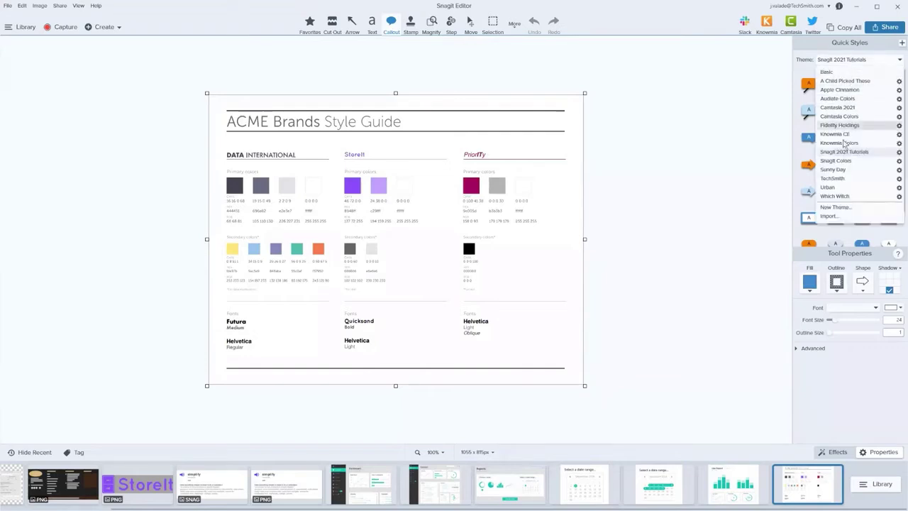
# Create a new theme named StoreIt, with its dialog moved clear of the style guide colours
pyautogui.click(834, 207)
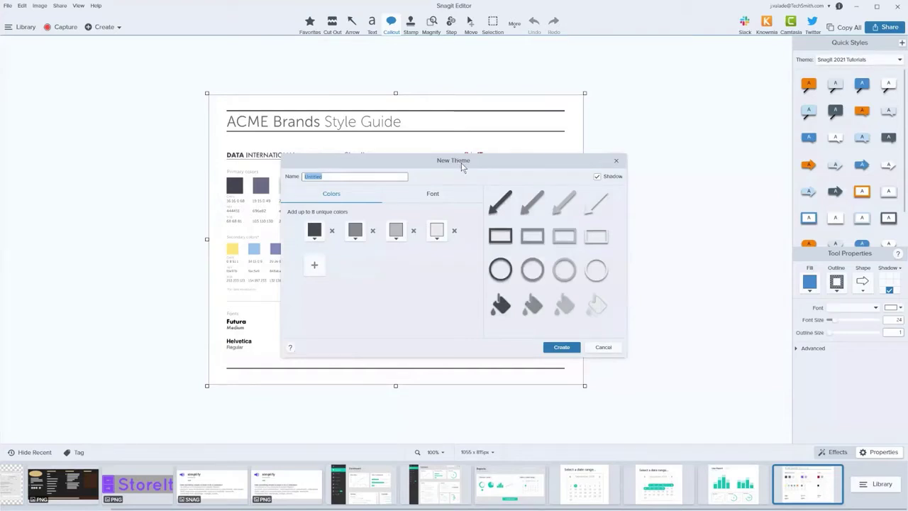
pyautogui.moveTo(460, 166); pyautogui.dragTo(725, 132)
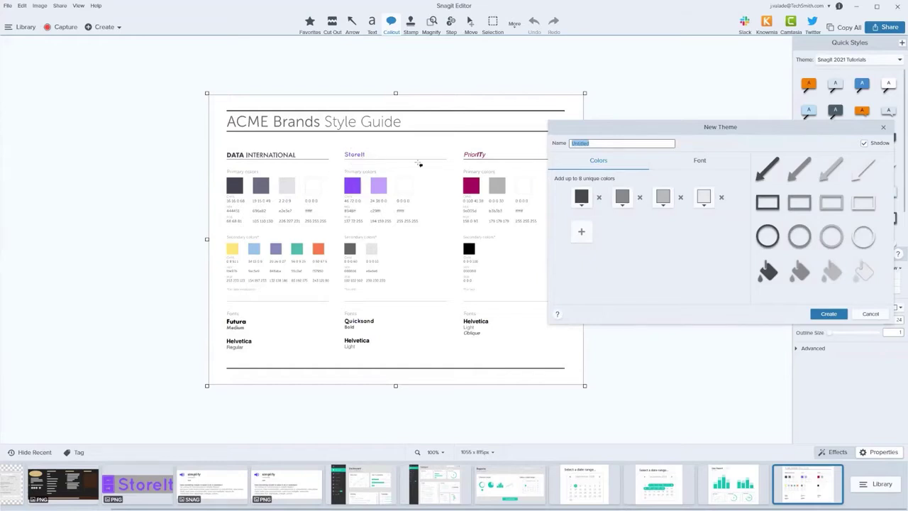
pyautogui.write('StoreIt')
pyautogui.click(580, 199)
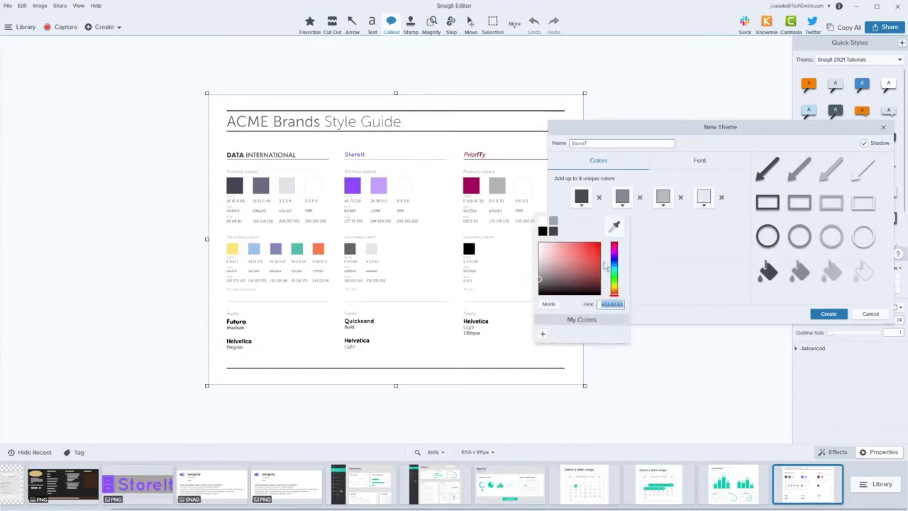
# Eyedrop StoreIt's dark purple, light purple and white into the theme's first three colours
pyautogui.click(614, 253)
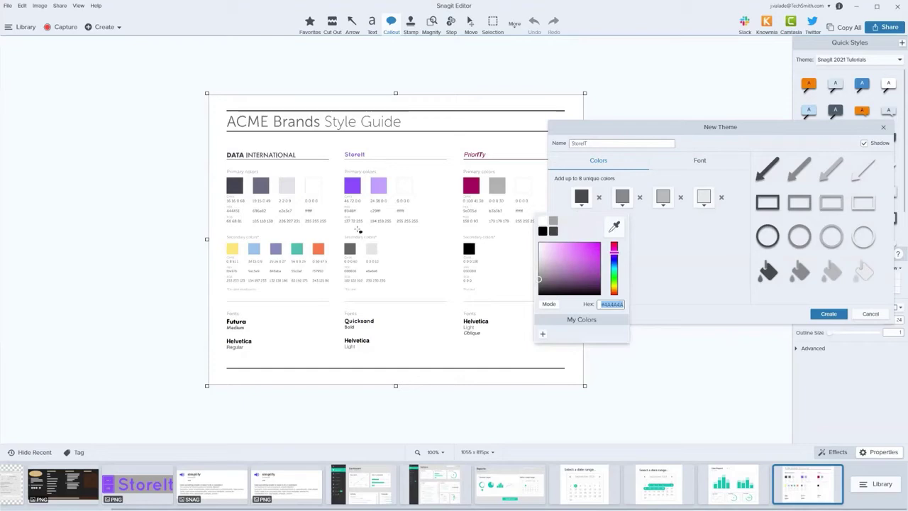
pyautogui.click(614, 227)
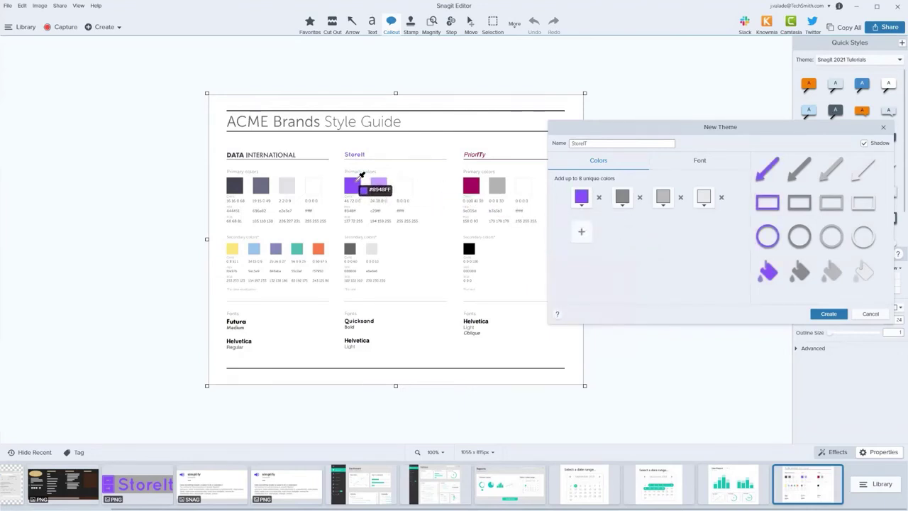
pyautogui.click(355, 182)
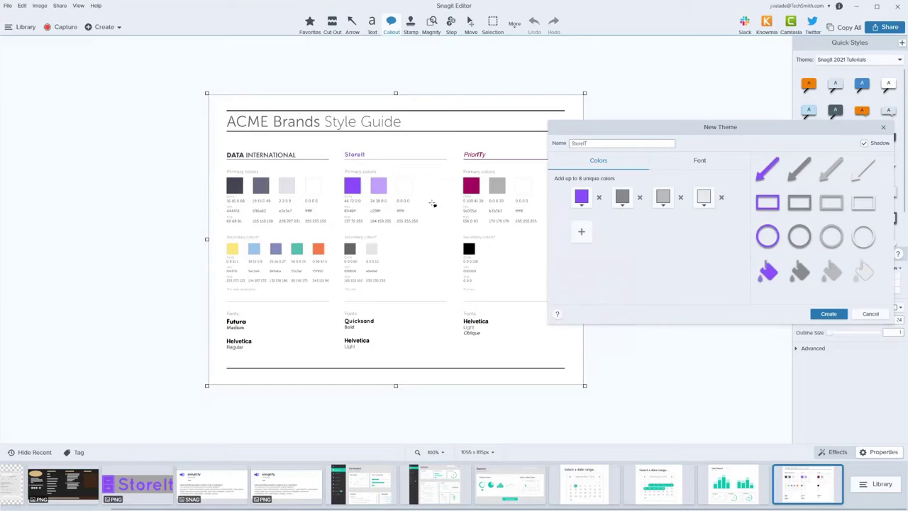
pyautogui.click(623, 202)
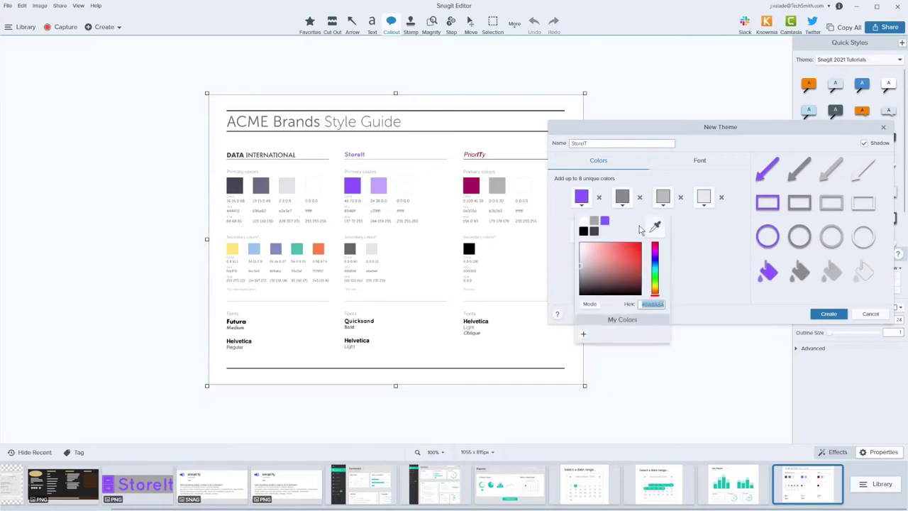
pyautogui.click(652, 227)
pyautogui.click(379, 186)
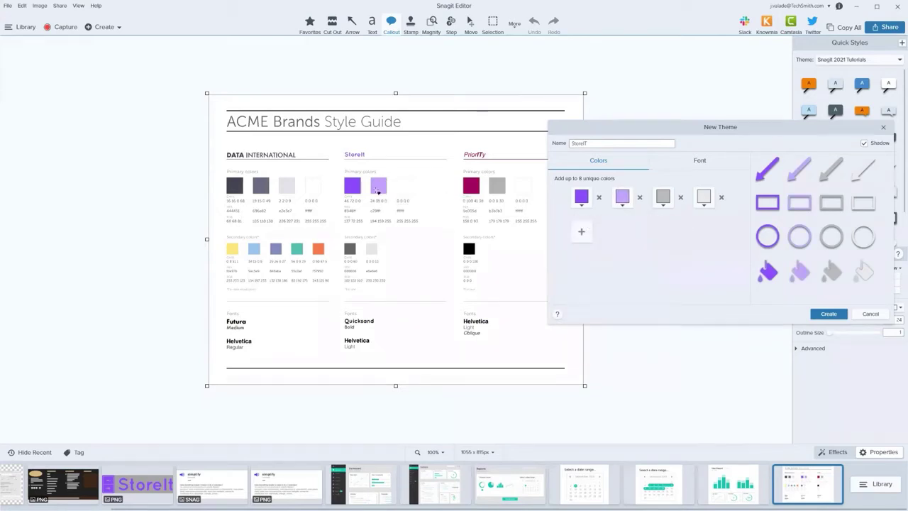
pyautogui.click(664, 205)
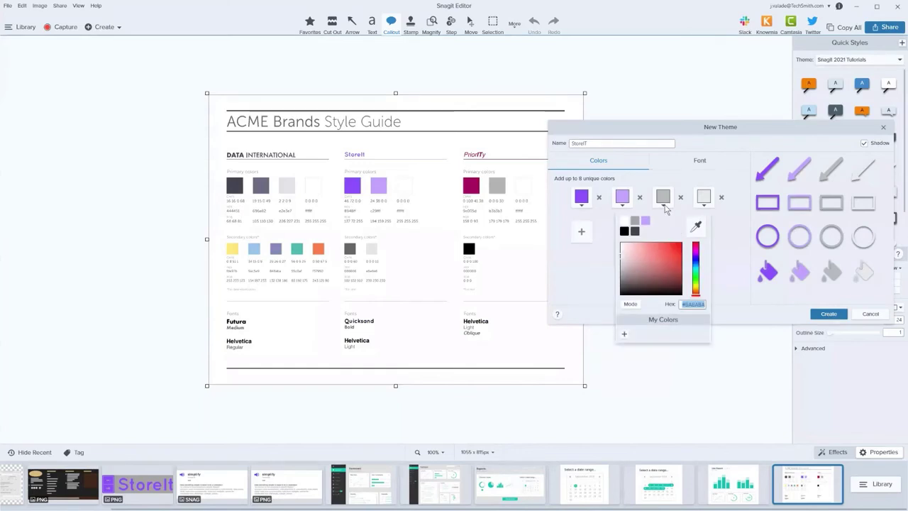
pyautogui.click(696, 226)
pyautogui.click(414, 183)
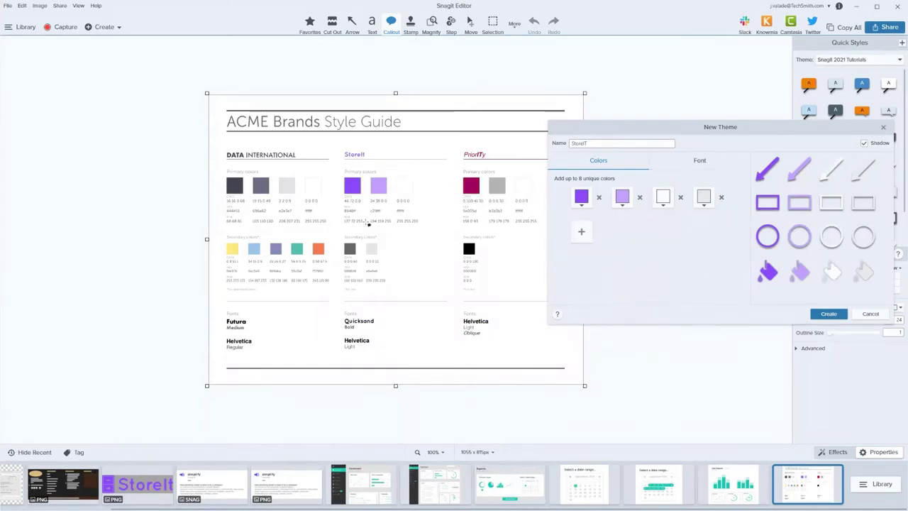
# Eyedrop dark grey into the fourth colour and add a fifth colour set to light grey
pyautogui.click(704, 205)
pyautogui.click(726, 221)
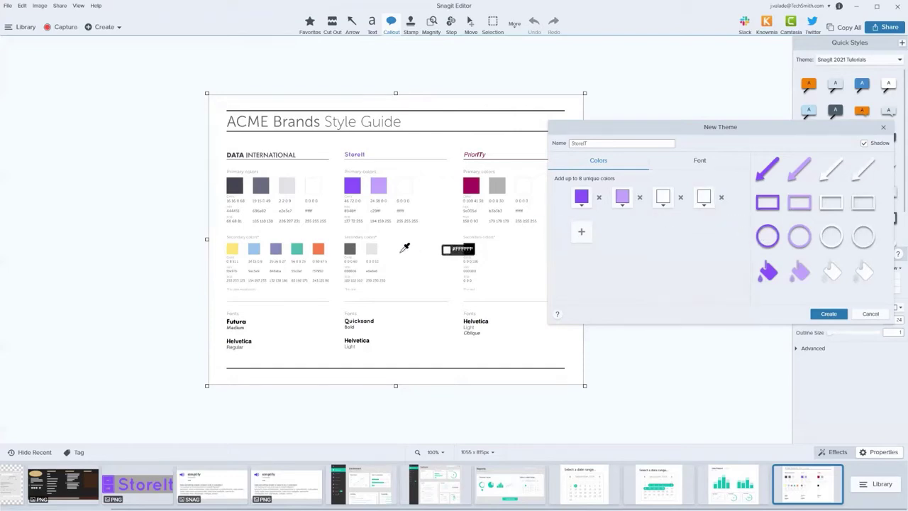
pyautogui.click(353, 248)
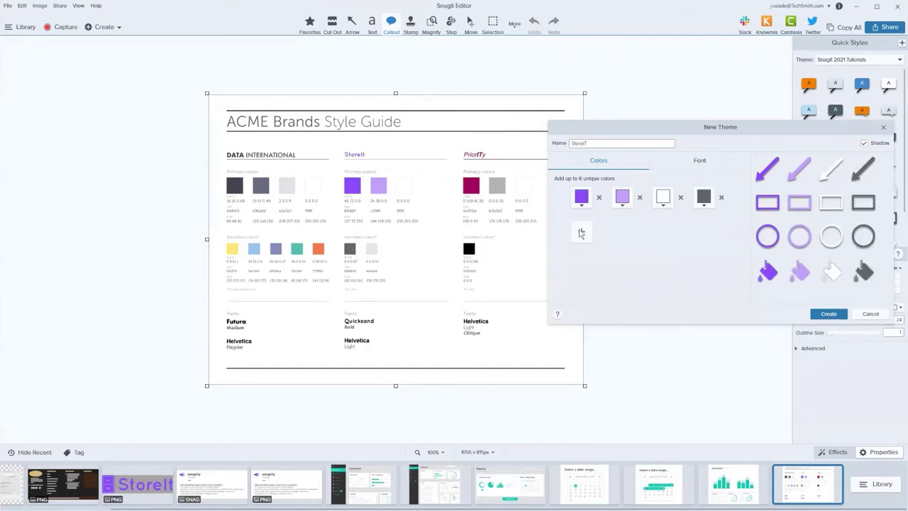
pyautogui.click(581, 232)
pyautogui.click(580, 234)
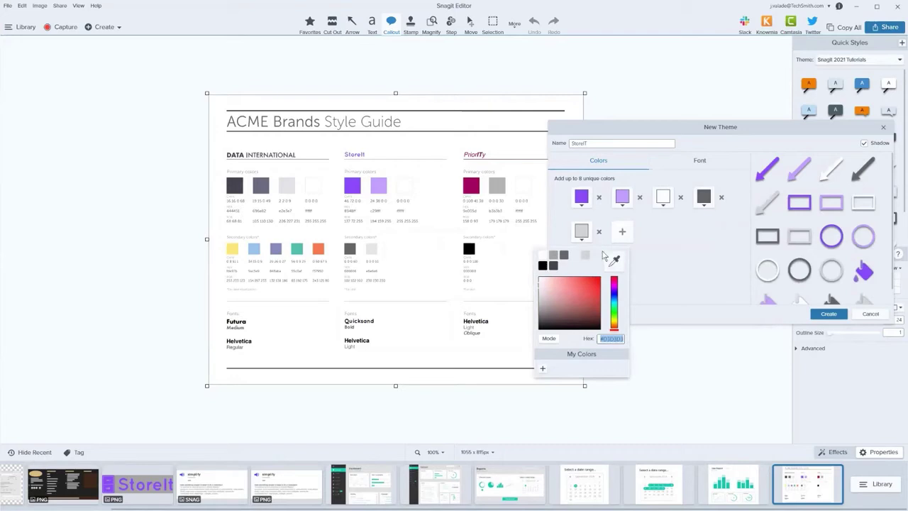
pyautogui.click(613, 260)
pyautogui.click(376, 249)
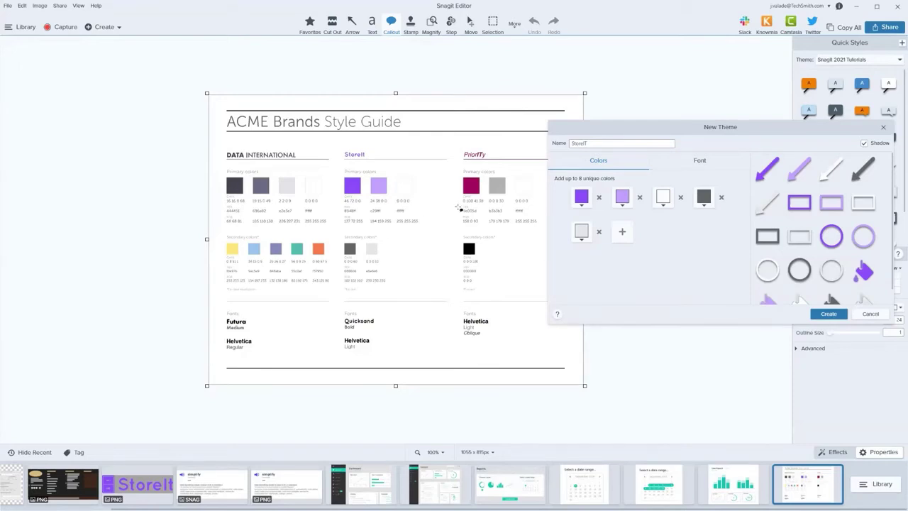
# Set the StoreIT theme font to Oswald Medium
pyautogui.click(700, 162)
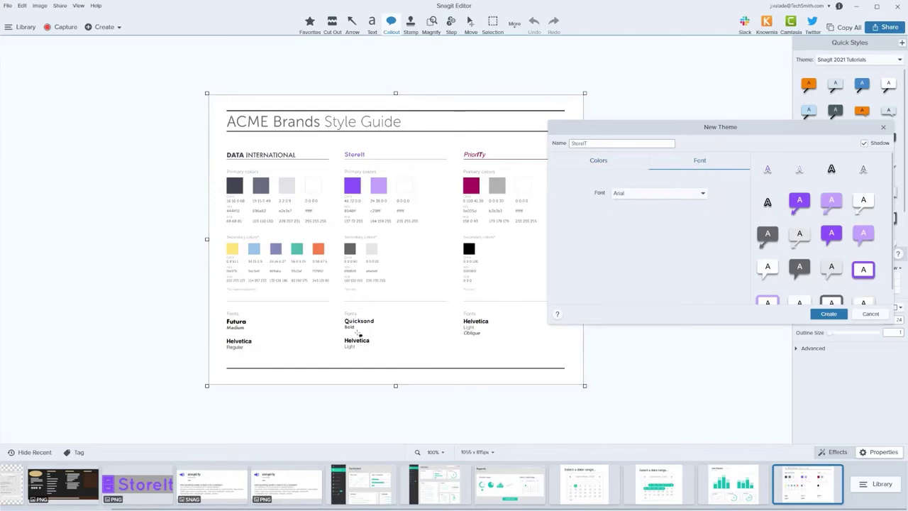
pyautogui.click(672, 195)
pyautogui.scroll(-10, 672, 269)
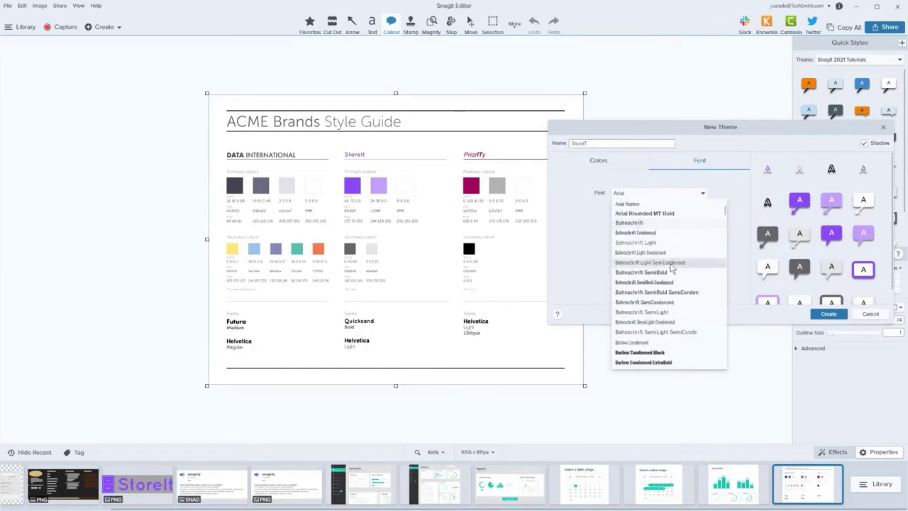
pyautogui.scroll(-15, 675, 283)
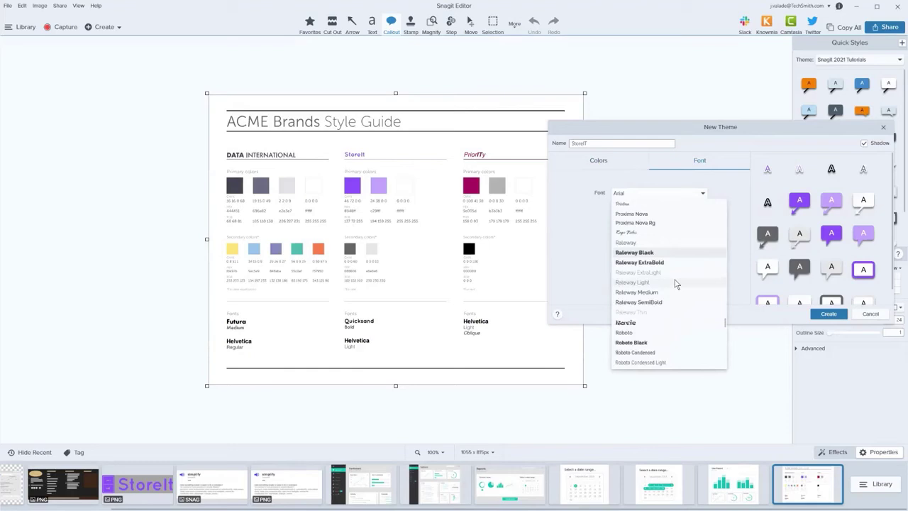
pyautogui.scroll(5, 675, 284)
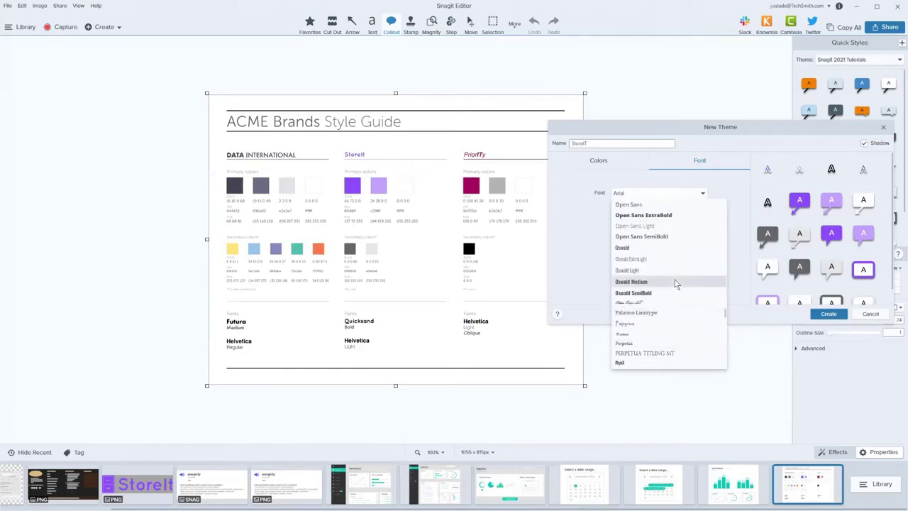
pyautogui.scroll(2, 675, 284)
pyautogui.scroll(-1, 675, 284)
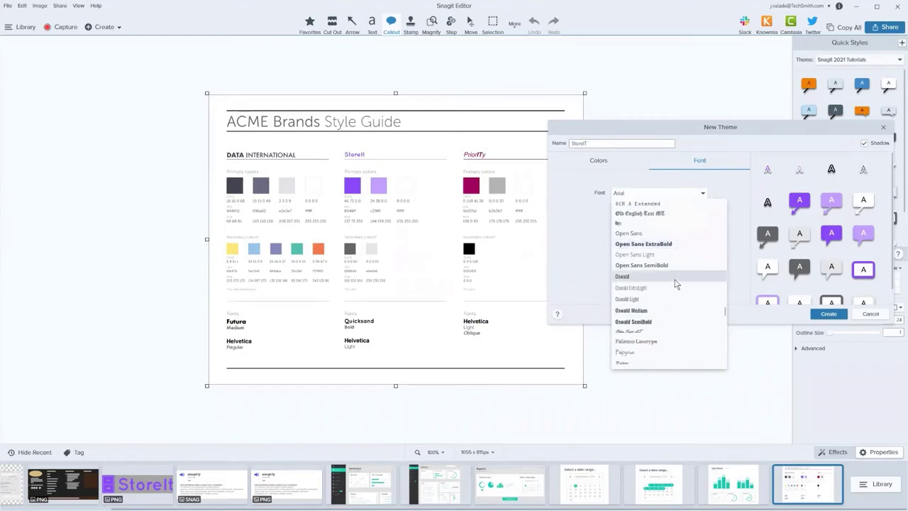
pyautogui.scroll(-2, 675, 284)
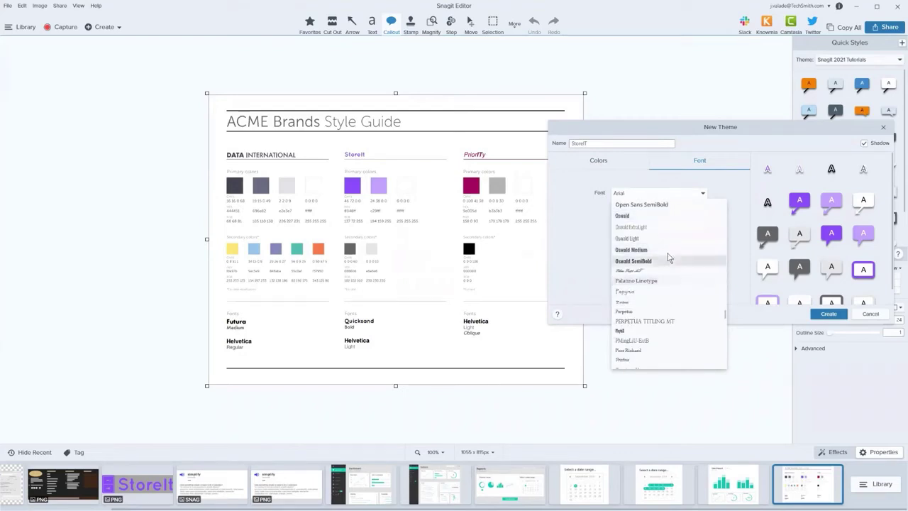
pyautogui.click(666, 250)
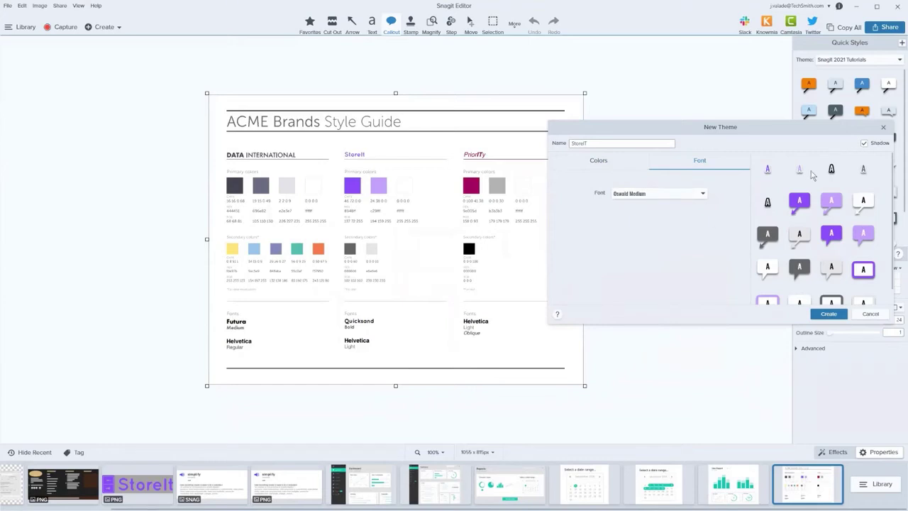
# Turn off drop shadows and create the StoreIT theme
pyautogui.moveTo(791, 127); pyautogui.dragTo(743, 93)
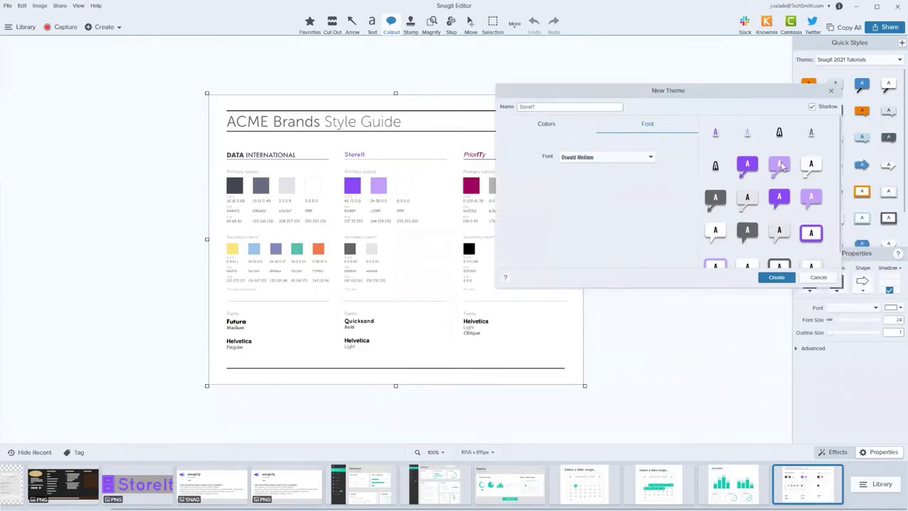
pyautogui.scroll(-1, 779, 220)
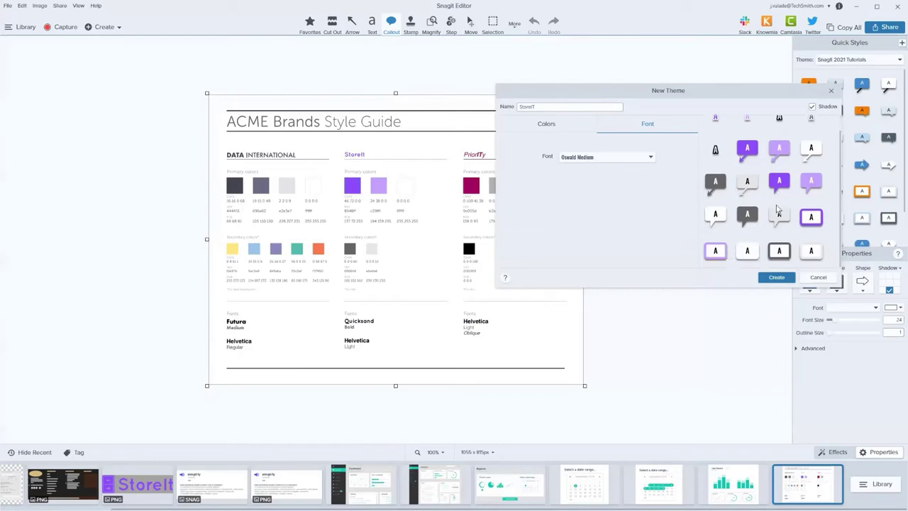
pyautogui.click(812, 108)
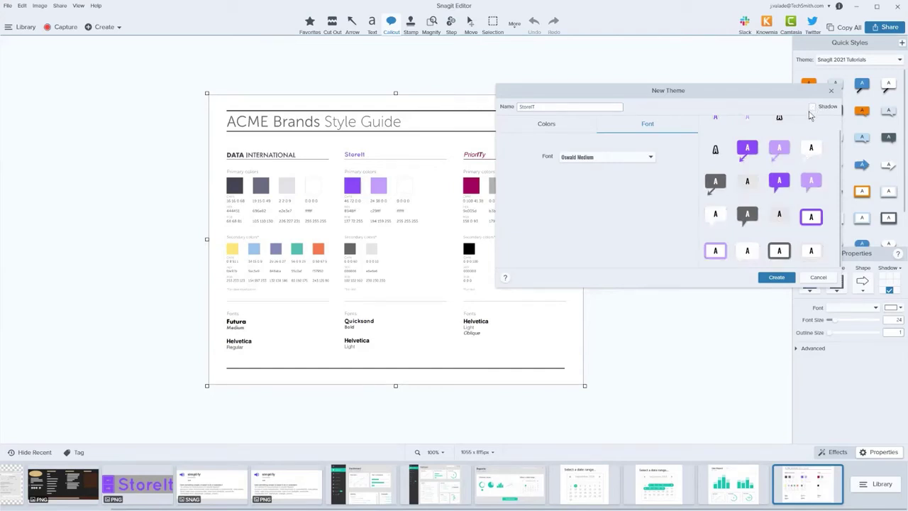
pyautogui.click(781, 279)
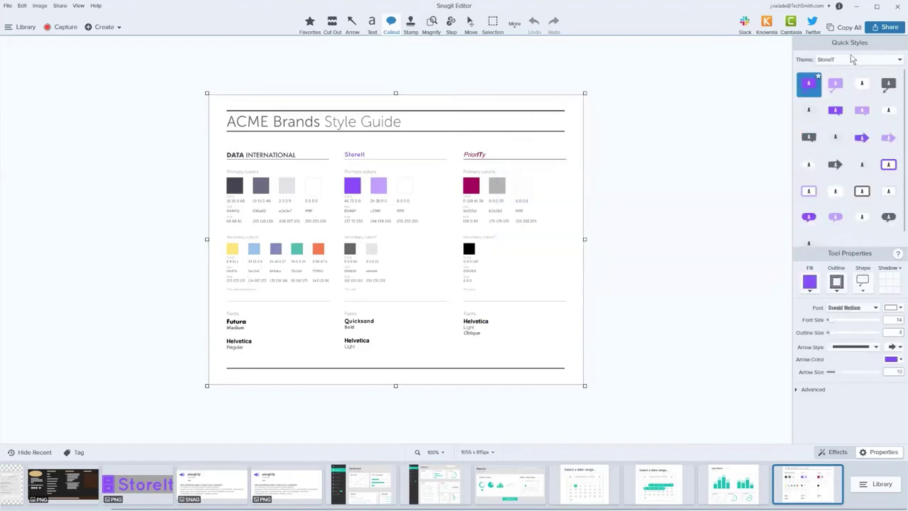
# Keep StoreIT active, open the Fidelity Holdings capture, and restyle its callout in StoreIT purple
pyautogui.click(853, 60)
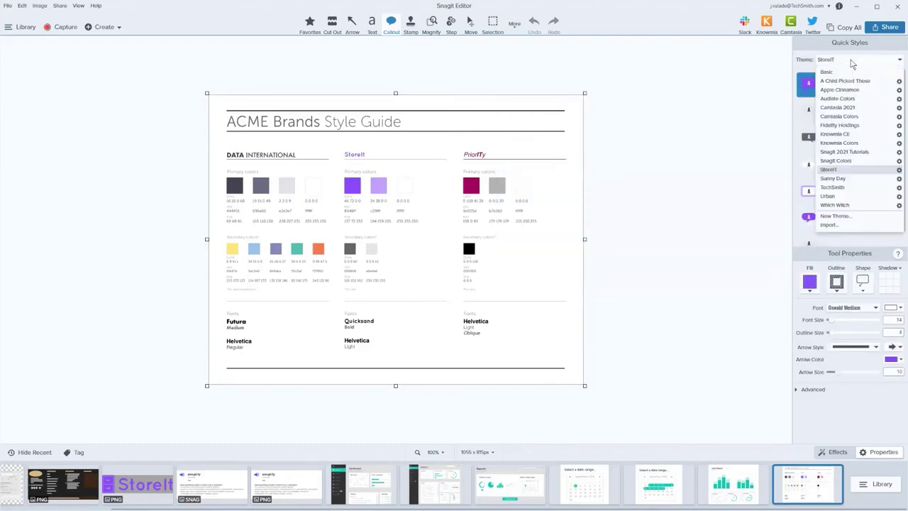
pyautogui.click(846, 170)
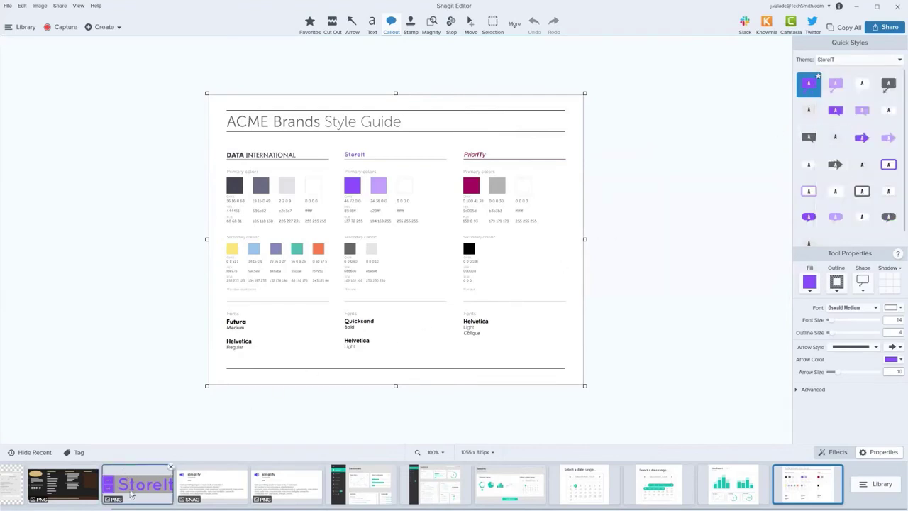
pyautogui.scroll(3, 107, 496)
pyautogui.click(46, 492)
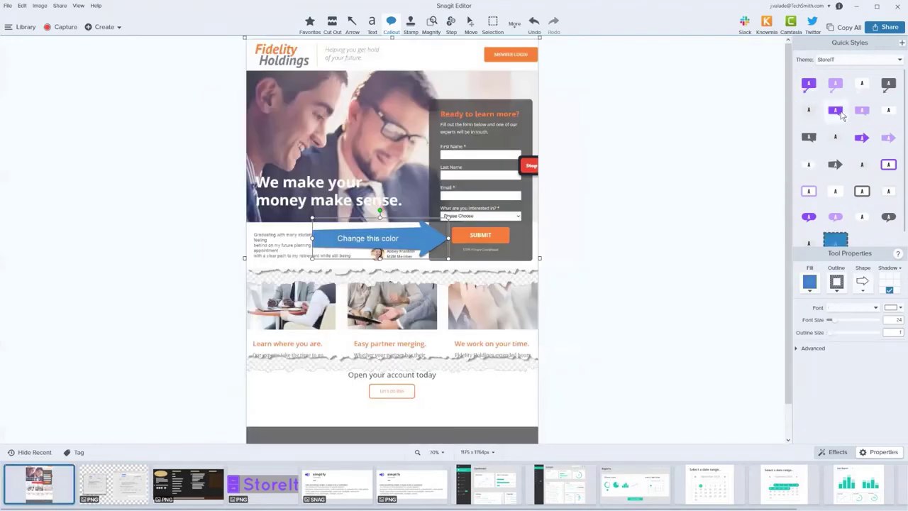
pyautogui.click(862, 137)
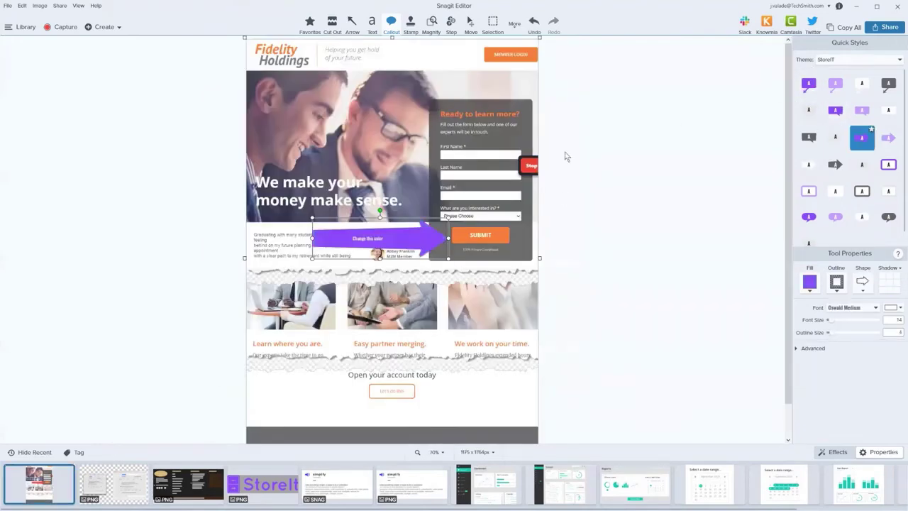
# Draw a new arrow callout on the photo and give it the white StoreIT style
pyautogui.moveTo(300, 133); pyautogui.dragTo(431, 190)
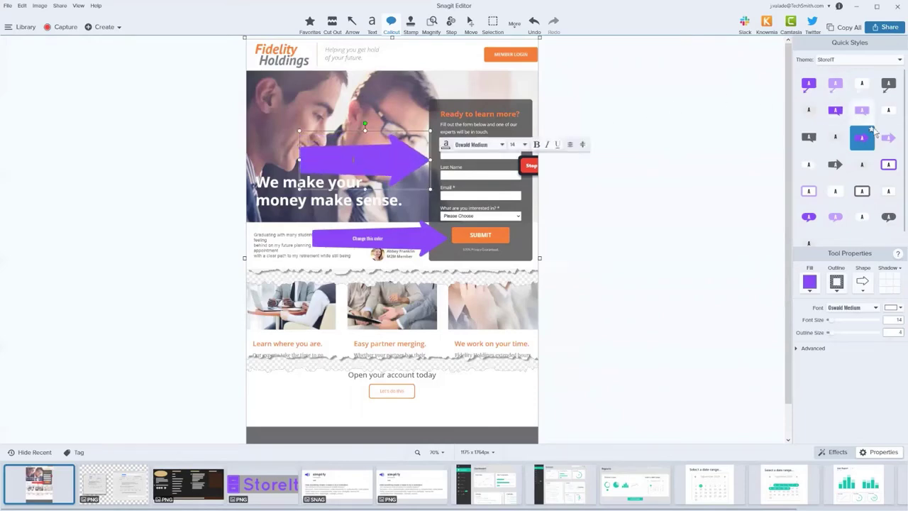
pyautogui.click(887, 139)
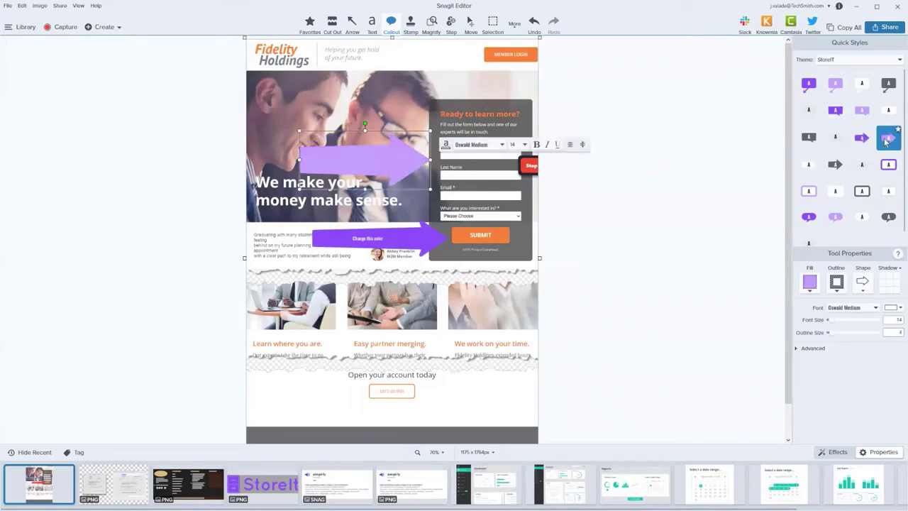
pyautogui.click(835, 165)
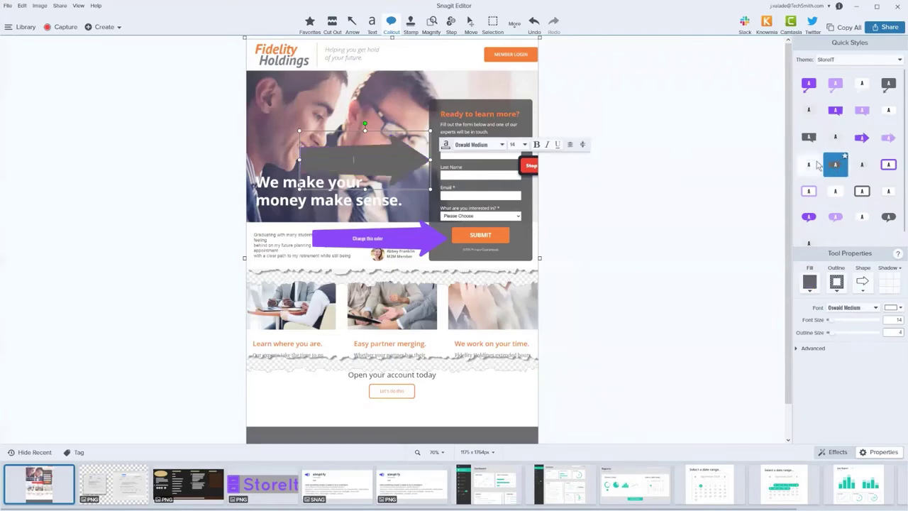
pyautogui.click(811, 164)
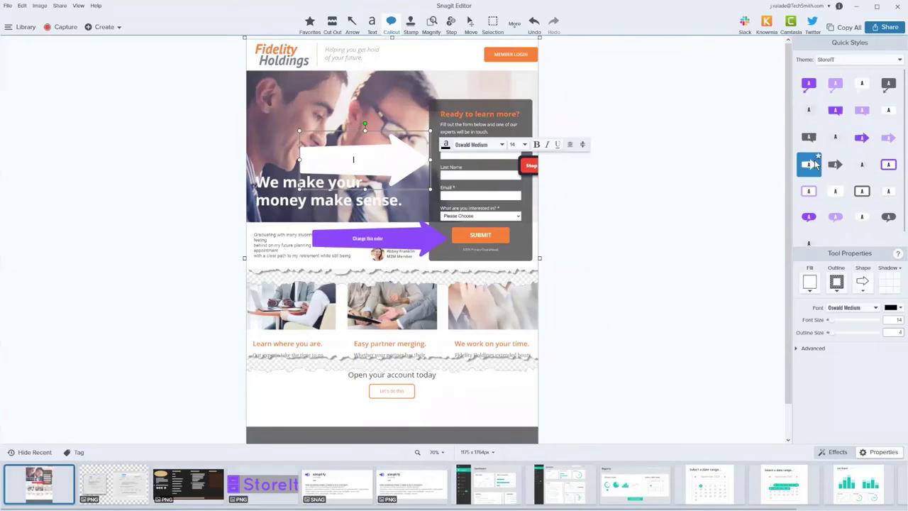
pyautogui.click(898, 59)
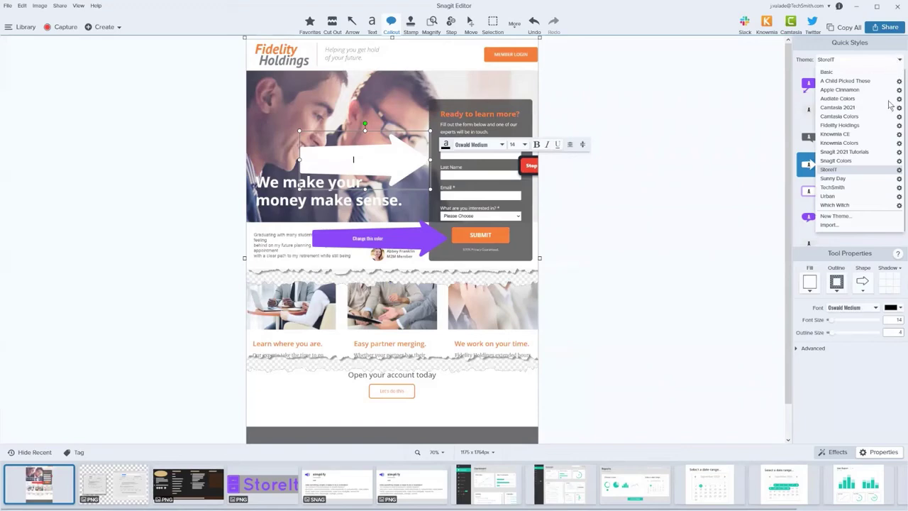
pyautogui.click(899, 170)
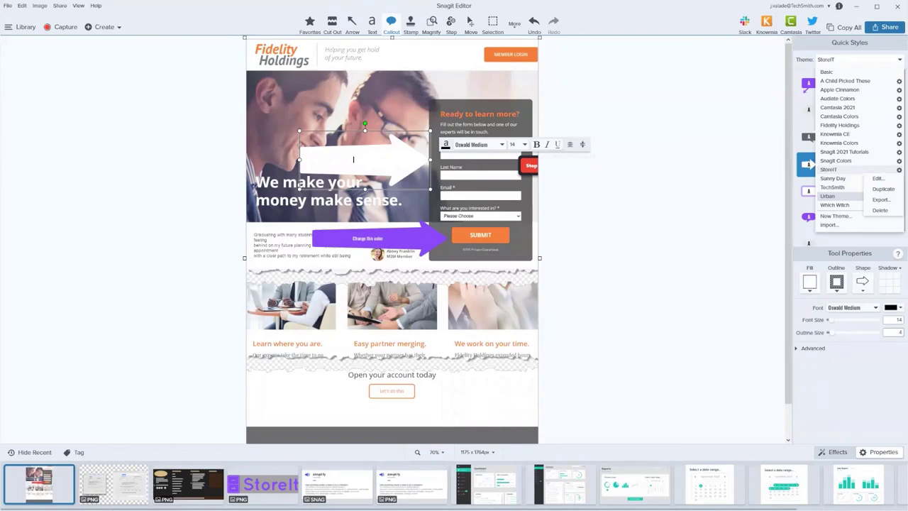
pyautogui.click(742, 103)
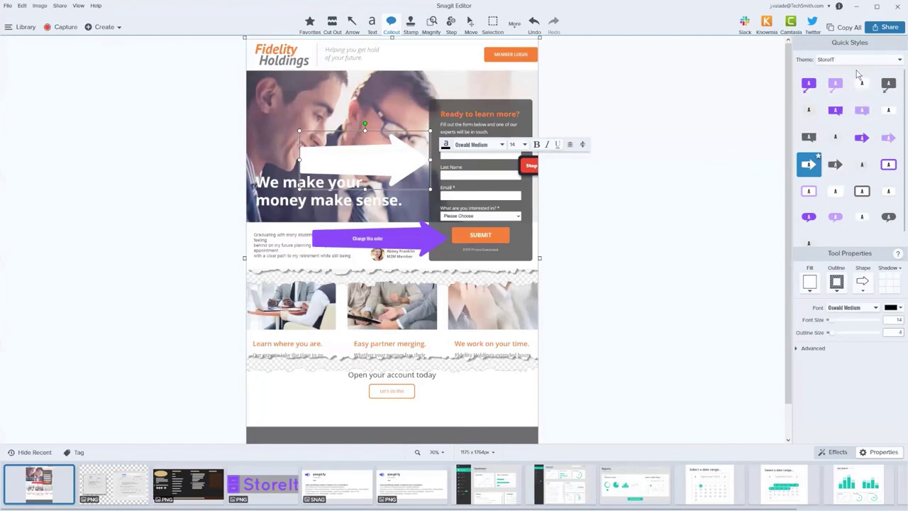
# Select the Arrow tool to show the StoreIT purple, white and grey arrow styles
pyautogui.click(355, 29)
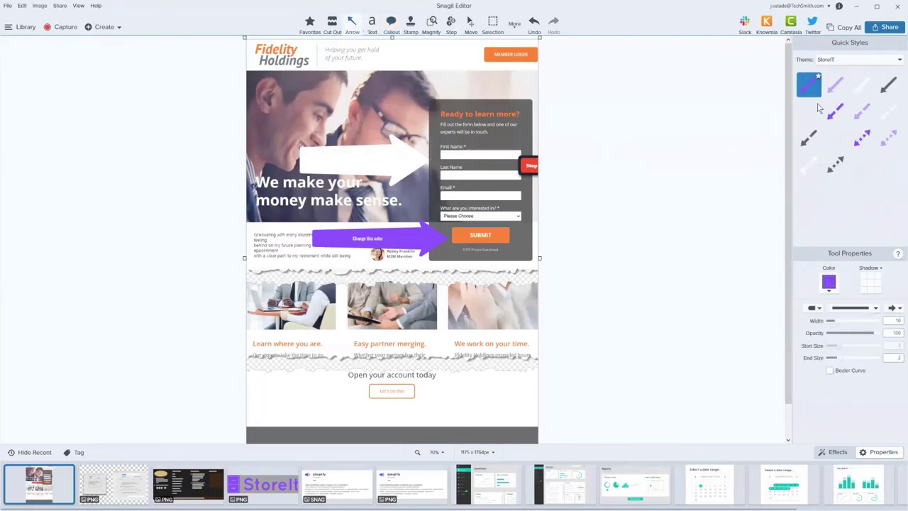